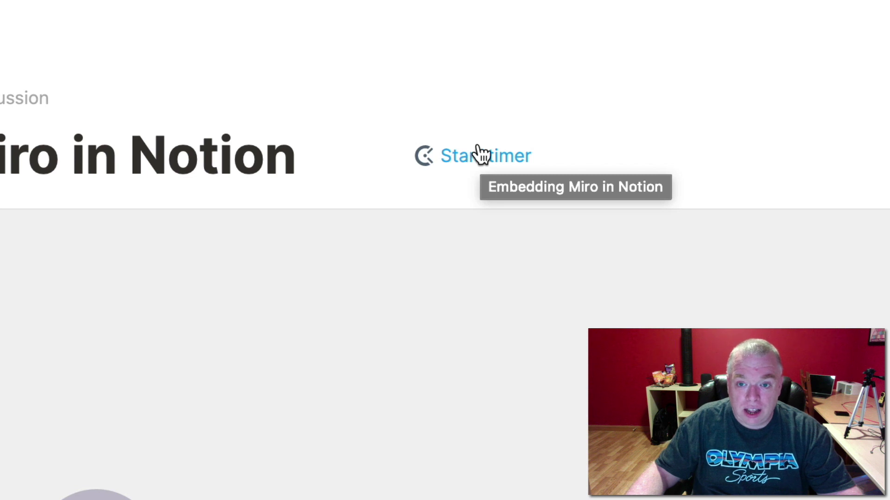
- Start the Clockify timer on the Embedding Miro in Notion page and search projects for 'Vi'
{"action": "left_click", "coordinate": [486, 170]}
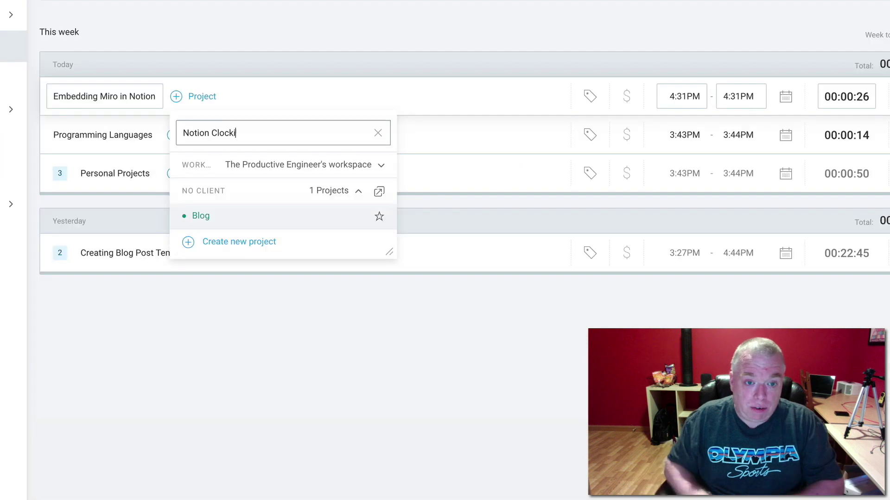
{"action": "type", "text": "Vi"}
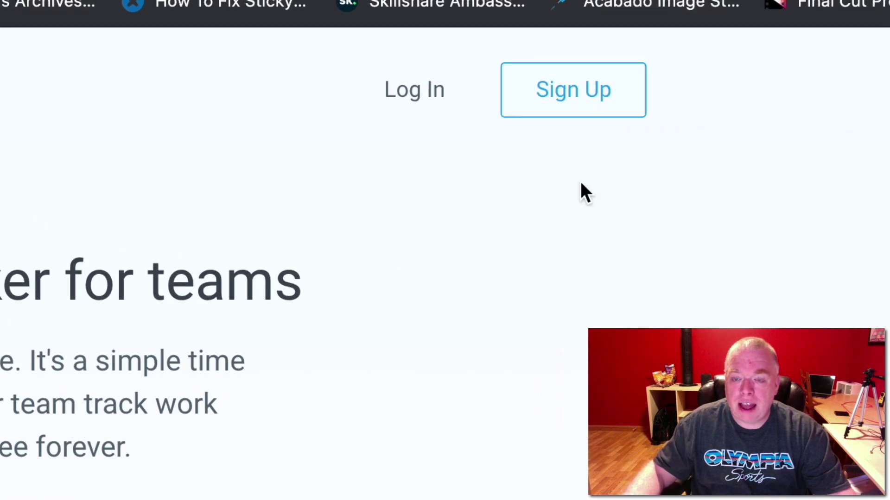
- Log in to Clockify and dismiss the Email updates offer and notifications list
{"action": "left_click", "coordinate": [421, 96]}
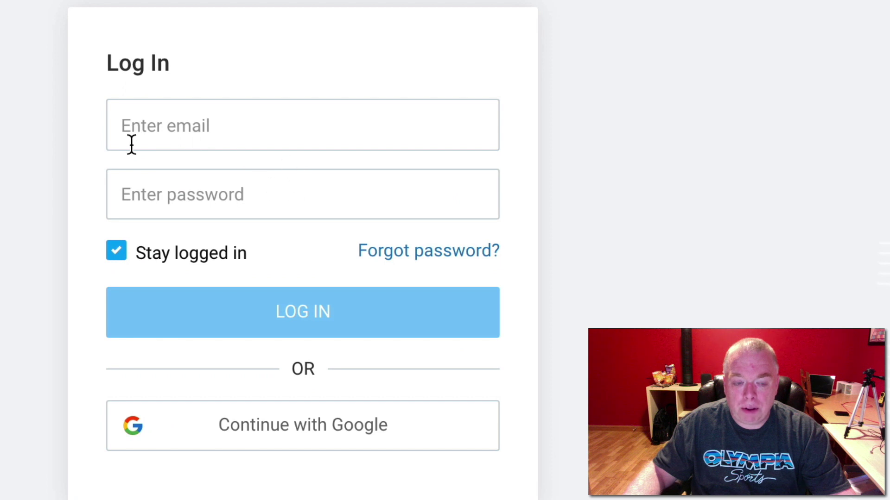
{"action": "left_click", "coordinate": [364, 426]}
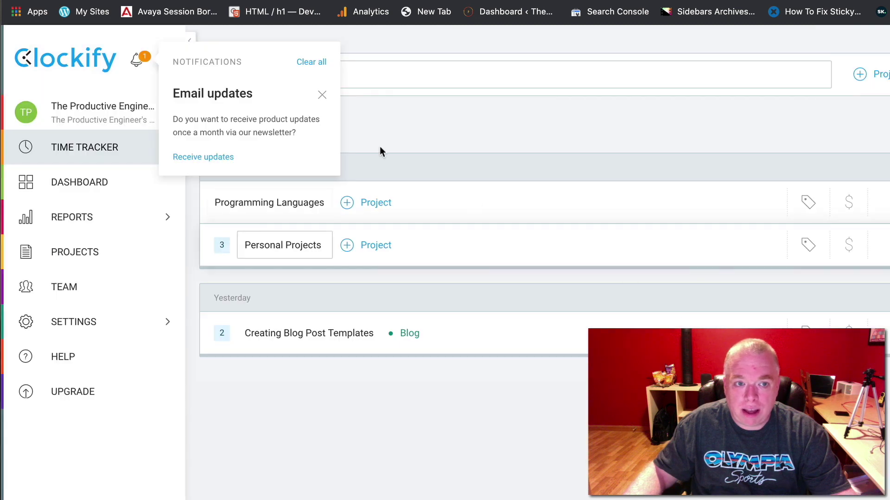
{"action": "left_click", "coordinate": [322, 97]}
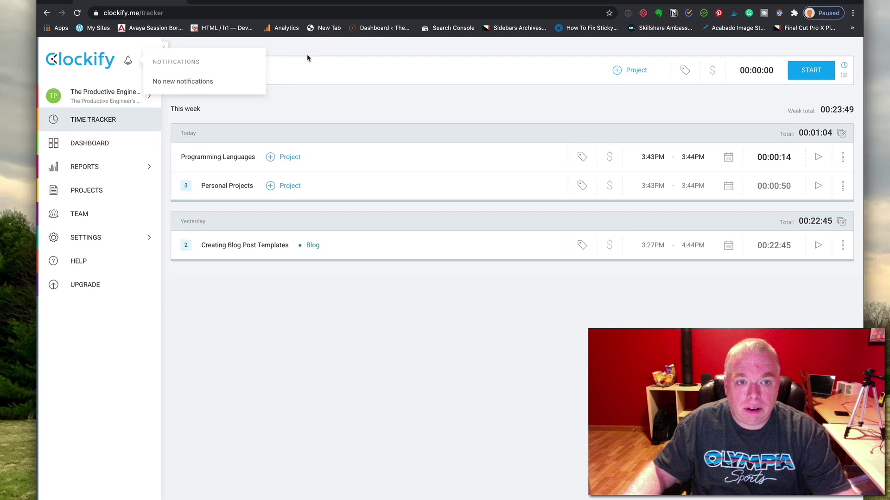
{"action": "left_click", "coordinate": [307, 57]}
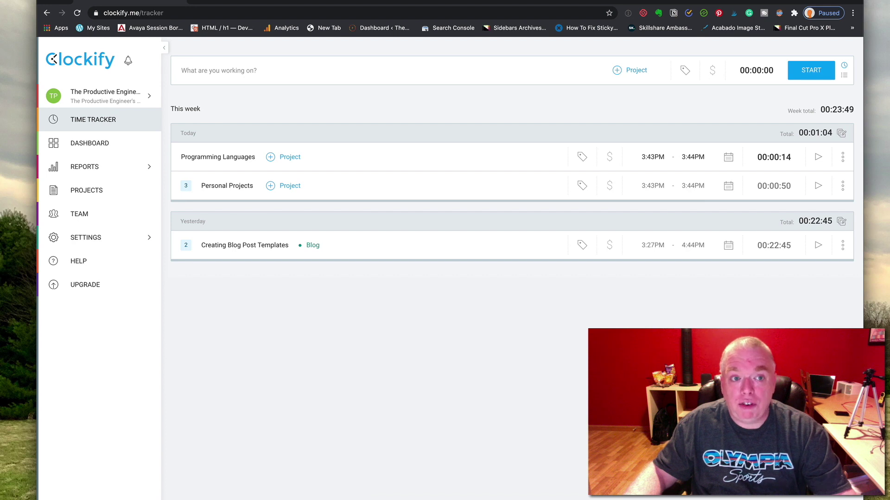
- Go to the Chrome Web Store in a new tab
{"action": "left_click", "coordinate": [199, 3]}
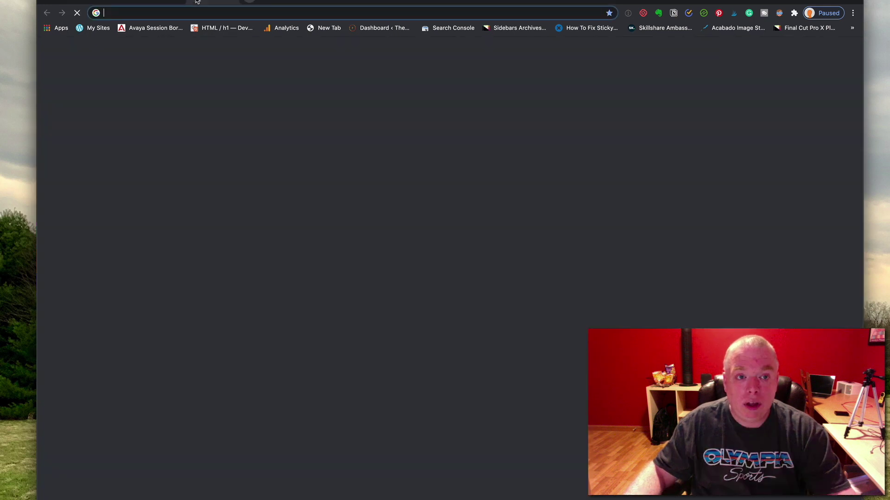
{"action": "type", "text": "c"}
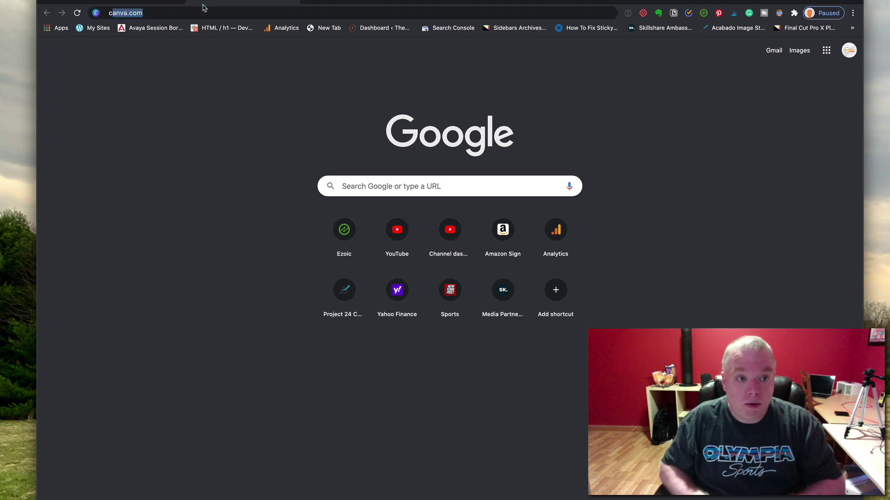
{"action": "type", "text": "hrome web"}
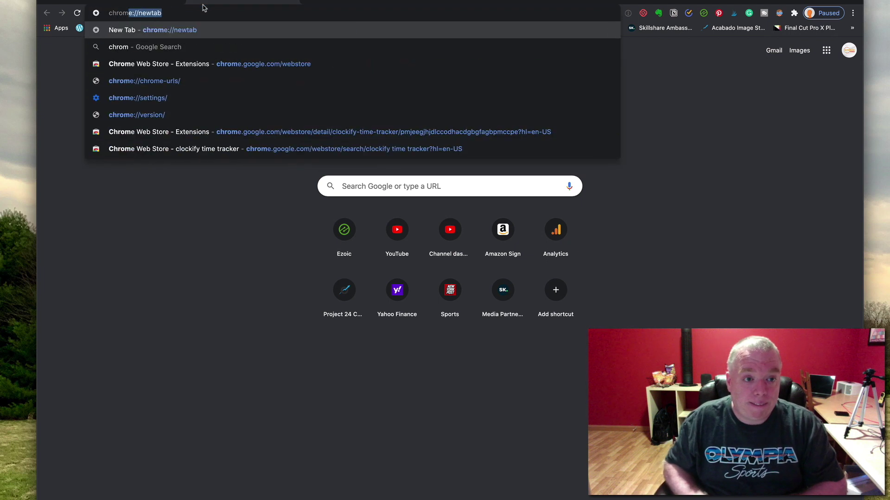
{"action": "key", "text": "Return"}
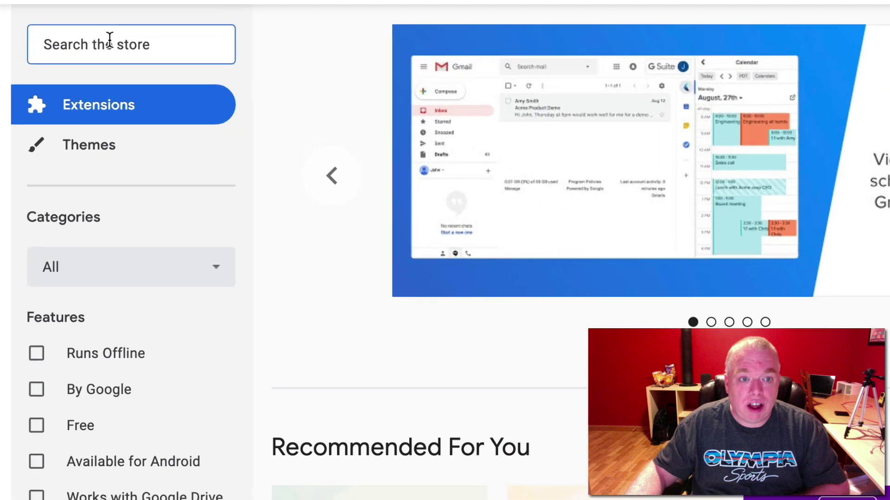
- Search the store for 'clockify' and pick Clockify Time Tracker to add
{"action": "left_click", "coordinate": [212, 84]}
{"action": "type", "text": "clock"}
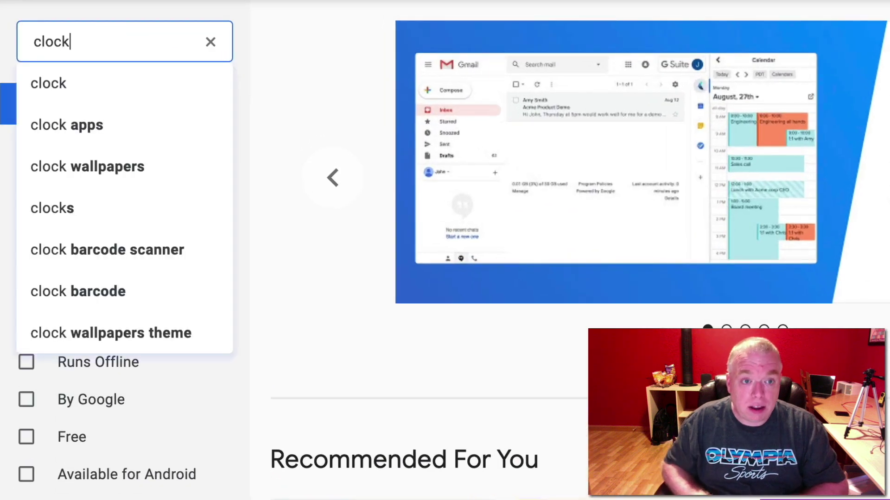
{"action": "type", "text": "ify"}
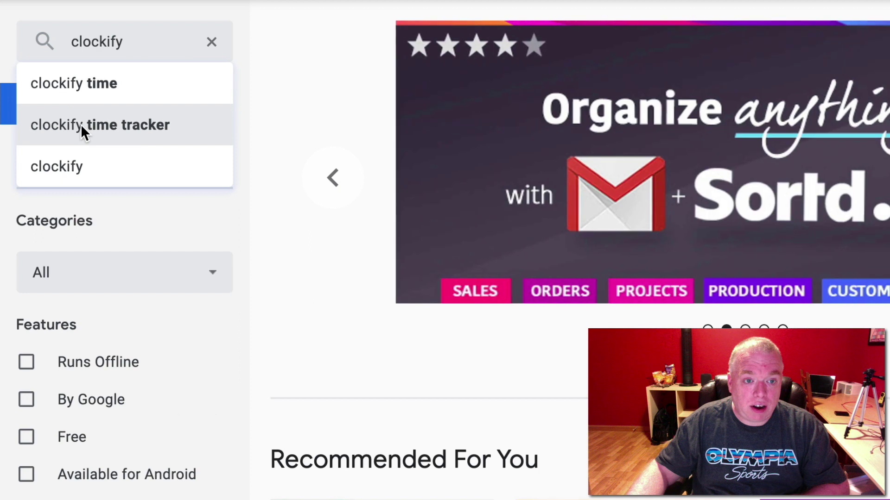
{"action": "left_click", "coordinate": [81, 124]}
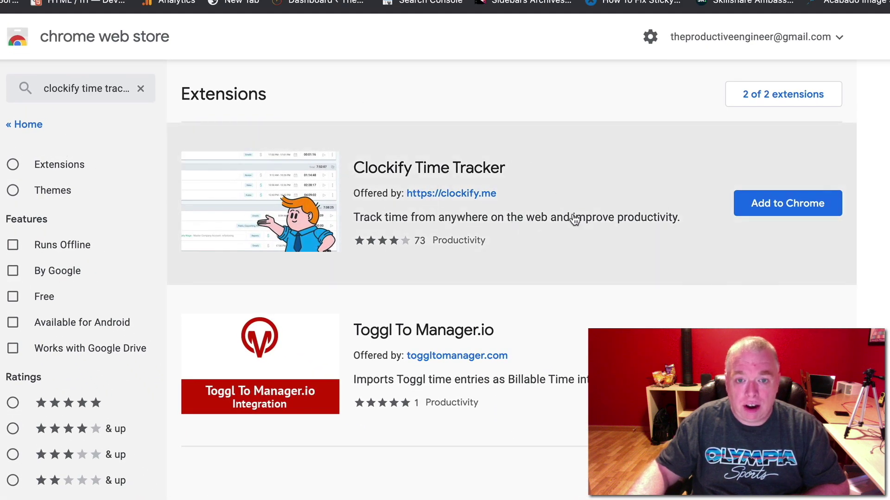
{"action": "left_click", "coordinate": [802, 204]}
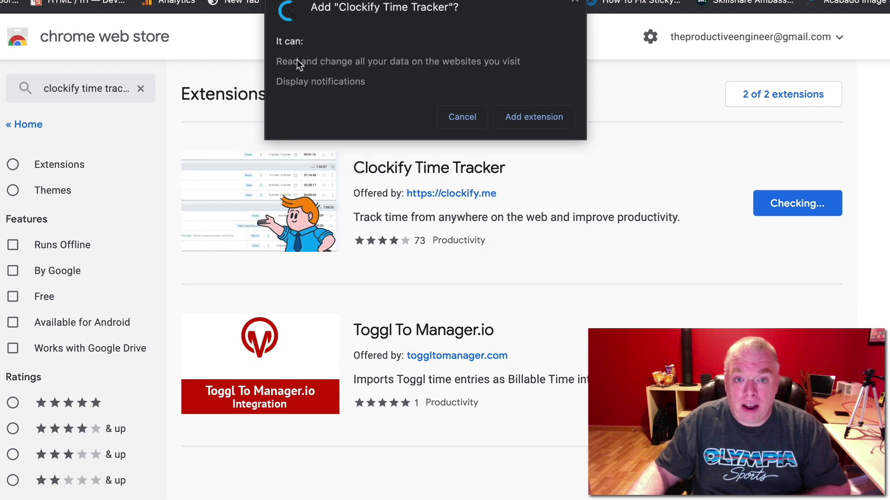
- Add the Clockify Time Tracker extension and pin it to the Chrome toolbar
{"action": "left_click", "coordinate": [544, 119]}
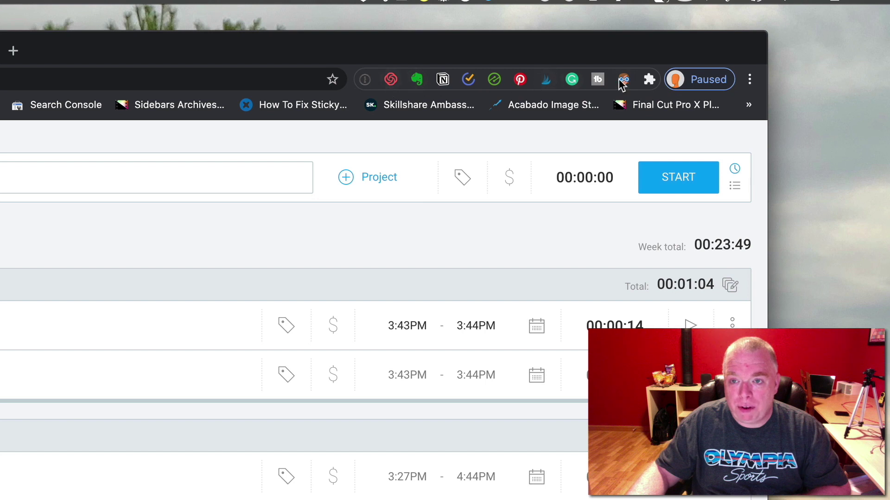
{"action": "left_click", "coordinate": [648, 82]}
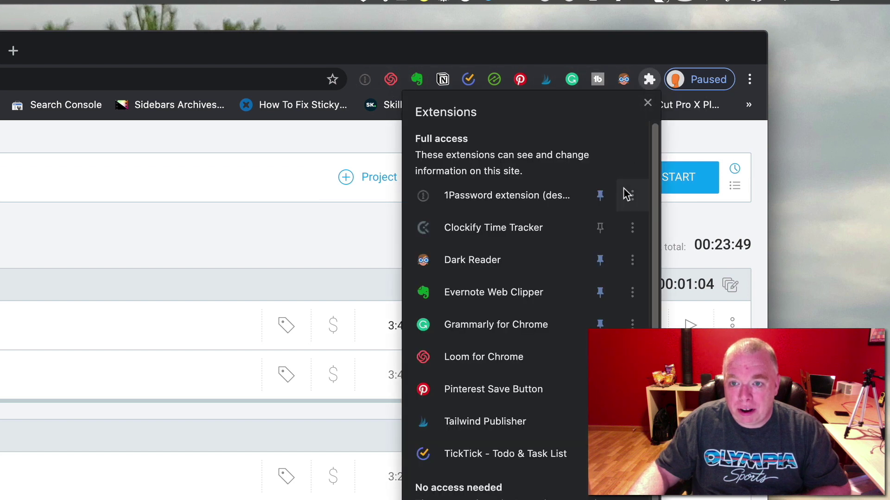
{"action": "left_click", "coordinate": [600, 228]}
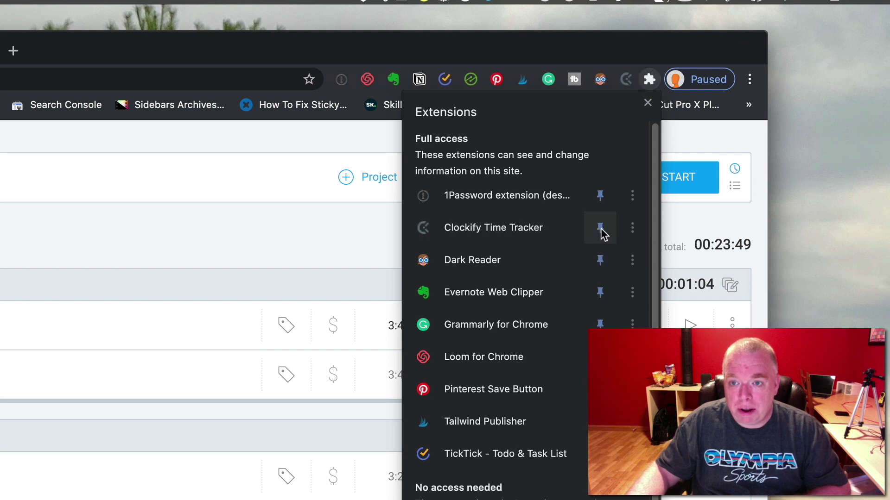
{"action": "key", "text": "Escape"}
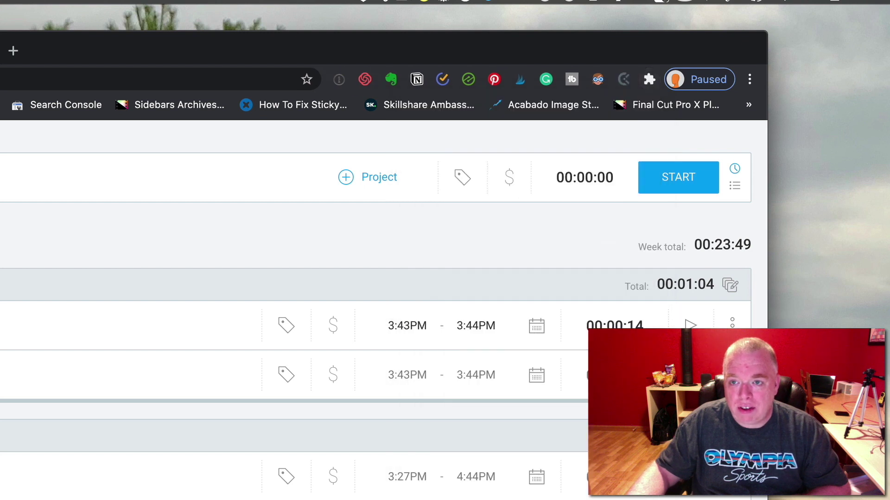
{"action": "left_click", "coordinate": [625, 81]}
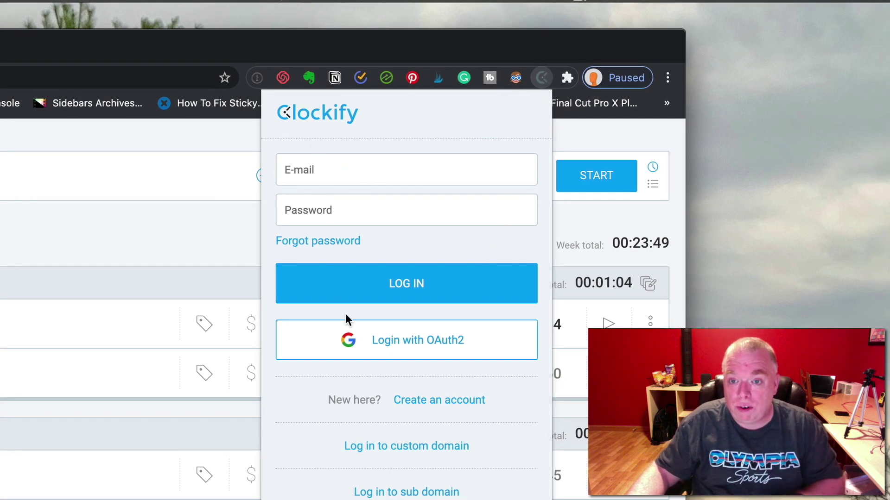
- Sign the Clockify extension in with the Google account password, then check its entries popup
{"action": "left_click", "coordinate": [360, 345]}
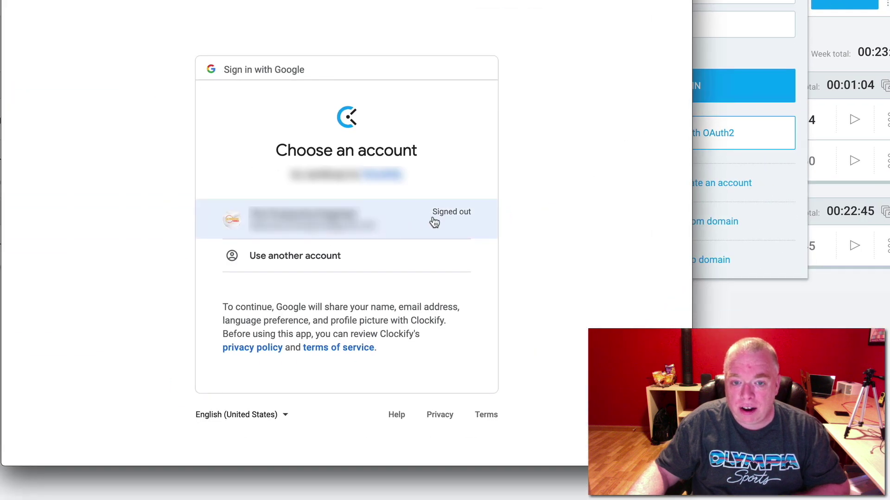
{"action": "left_click", "coordinate": [351, 218]}
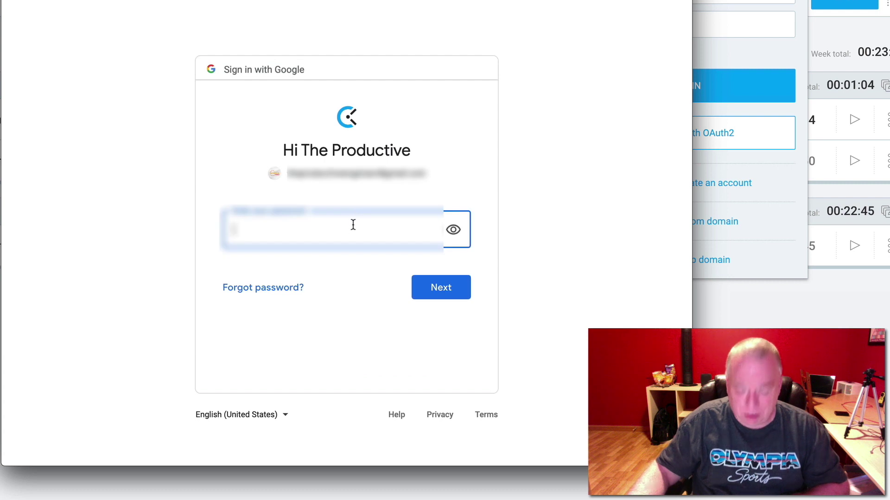
{"action": "type", "text": "•••"}
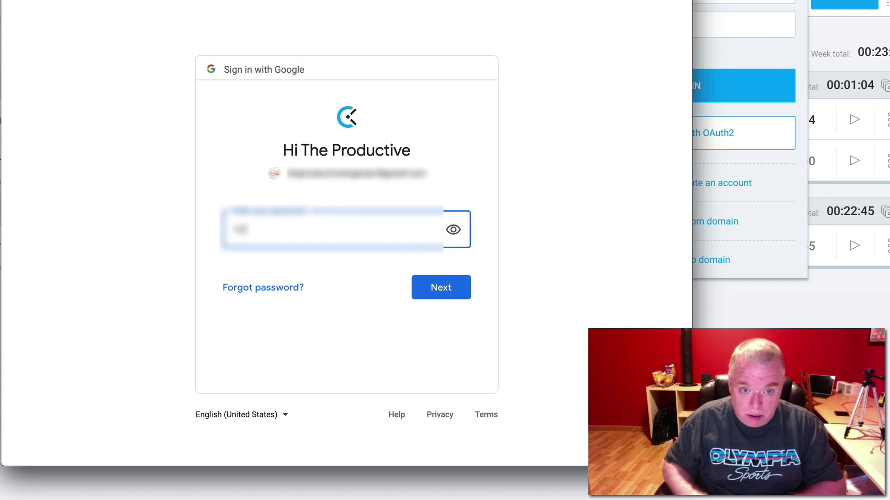
{"action": "type", "text": "••"}
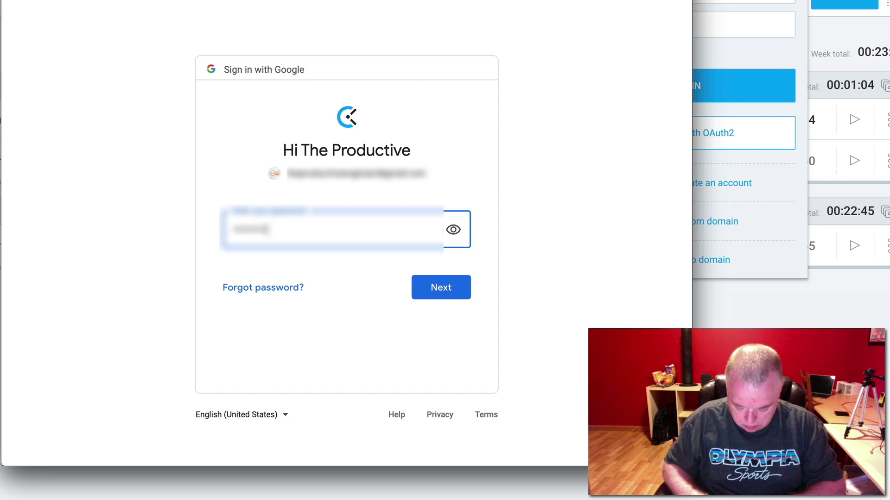
{"action": "type", "text": "••"}
{"action": "key", "text": "BackSpace"}
{"action": "key", "text": "BackSpace"}
{"action": "key", "text": "BackSpace"}
{"action": "key", "text": "BackSpace"}
{"action": "key", "text": "BackSpace"}
{"action": "key", "text": "BackSpace"}
{"action": "key", "text": "BackSpace"}
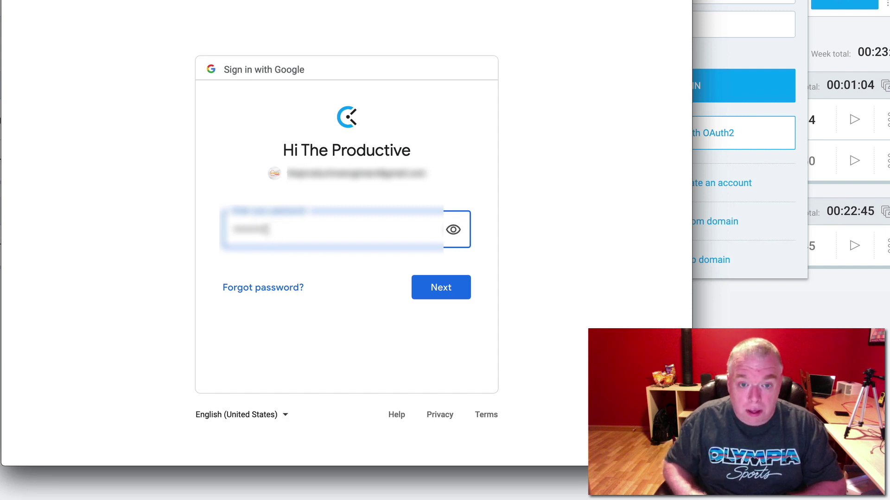
{"action": "type", "text": "•"}
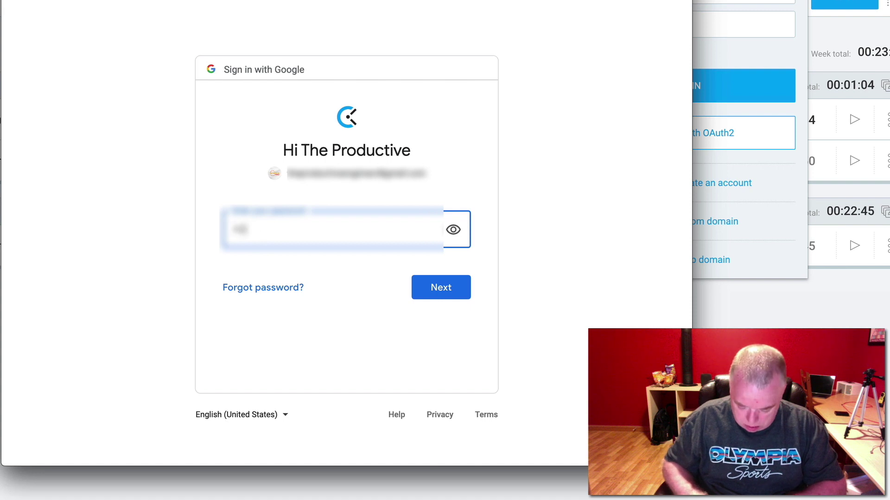
{"action": "type", "text": "••••••"}
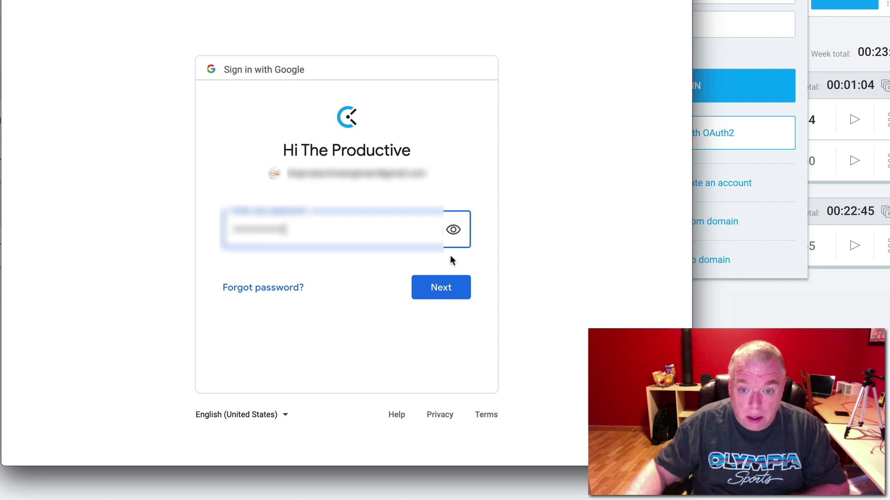
{"action": "left_click", "coordinate": [441, 294]}
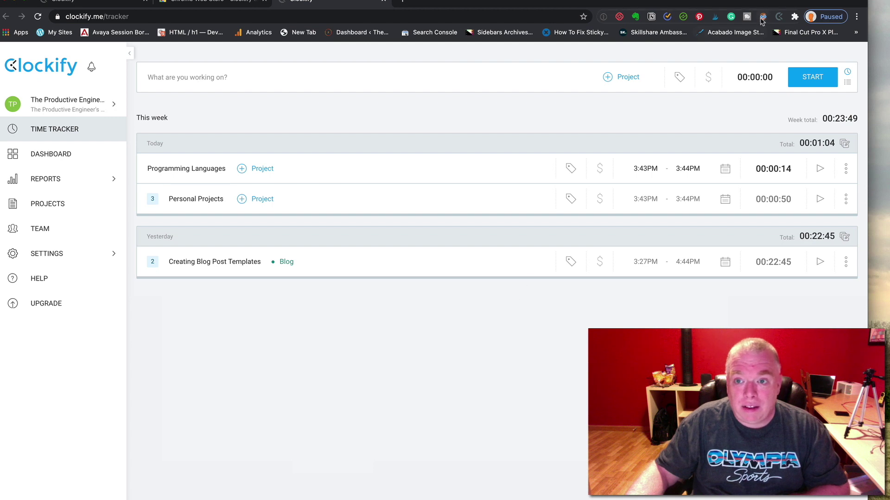
{"action": "left_click", "coordinate": [780, 17]}
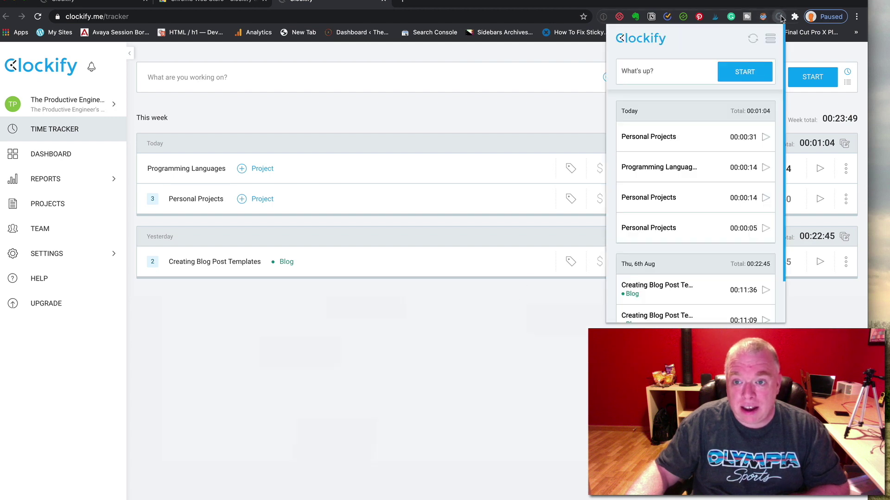
{"action": "left_click", "coordinate": [775, 4]}
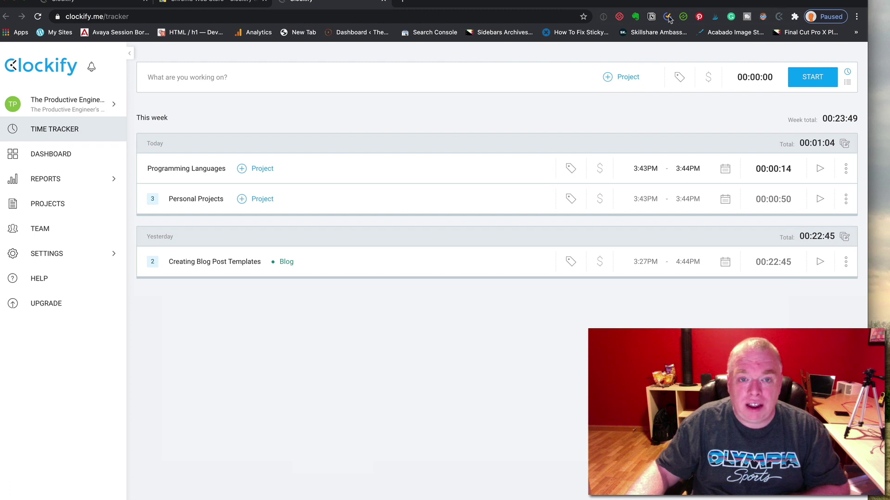
- Go to notion.so in a new tab and open the Embedding Miro in Notion page
{"action": "left_click", "coordinate": [402, 2]}
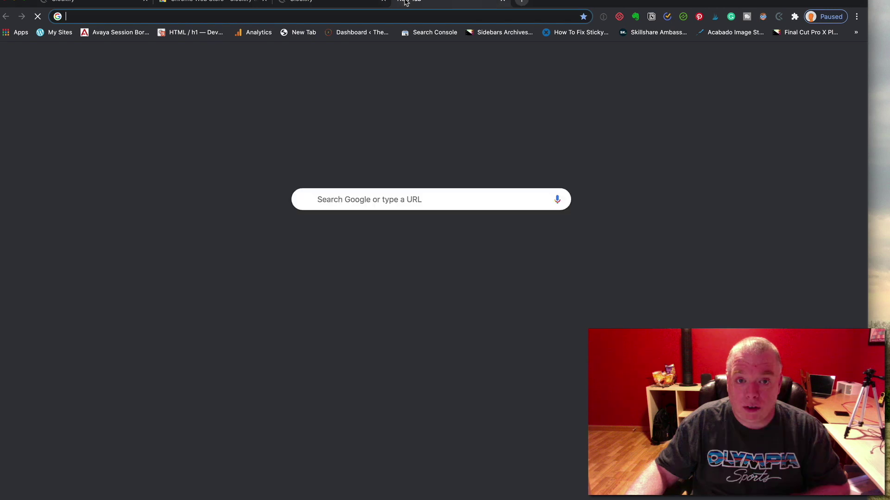
{"action": "type", "text": "notion.so"}
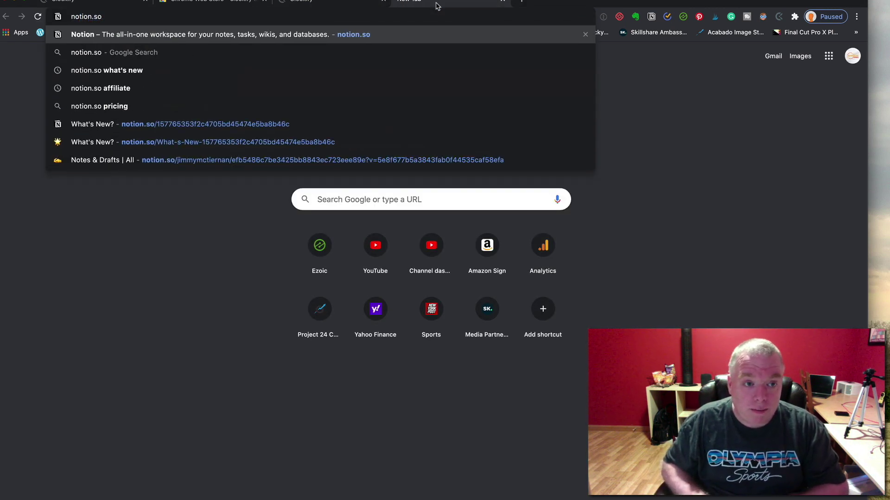
{"action": "key", "text": "Return"}
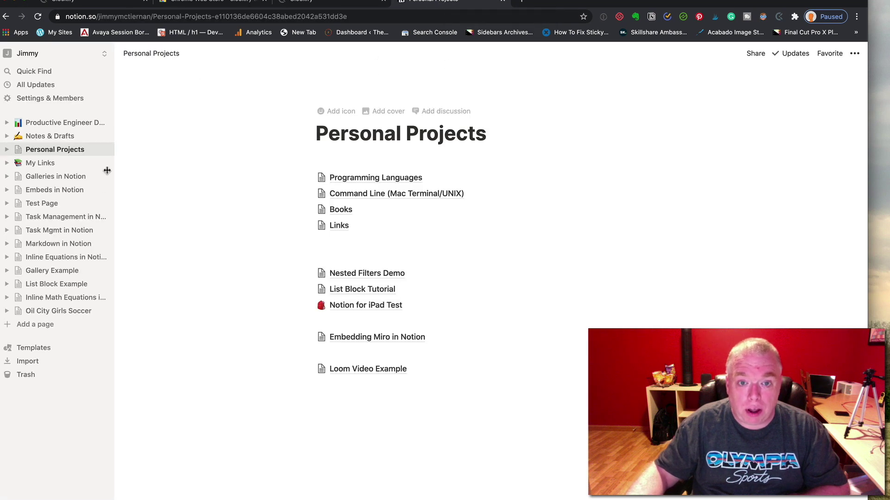
{"action": "left_click", "coordinate": [369, 343]}
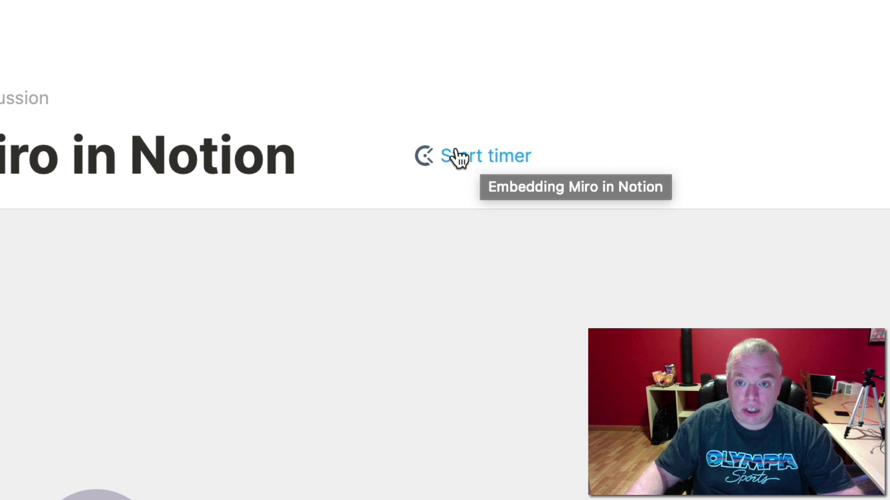
- Start the page's Clockify timer and add a large heading 'Random Heading'
{"action": "left_click", "coordinate": [477, 154]}
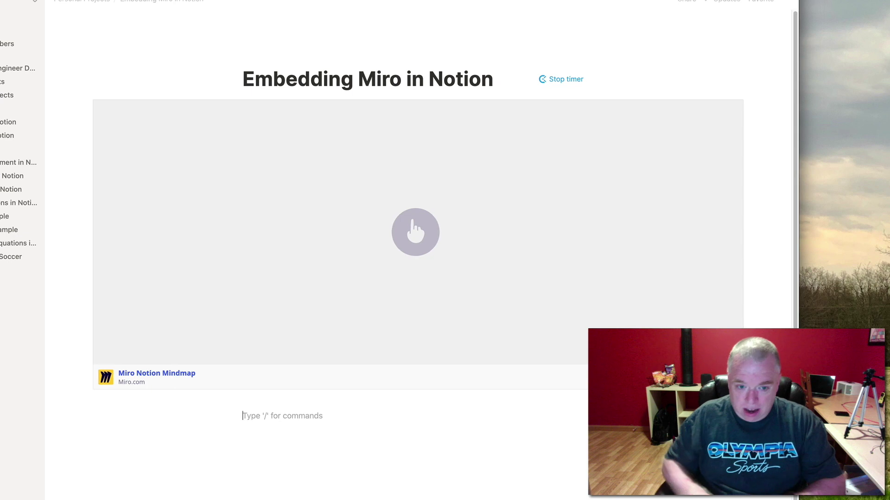
{"action": "type", "text": "/"}
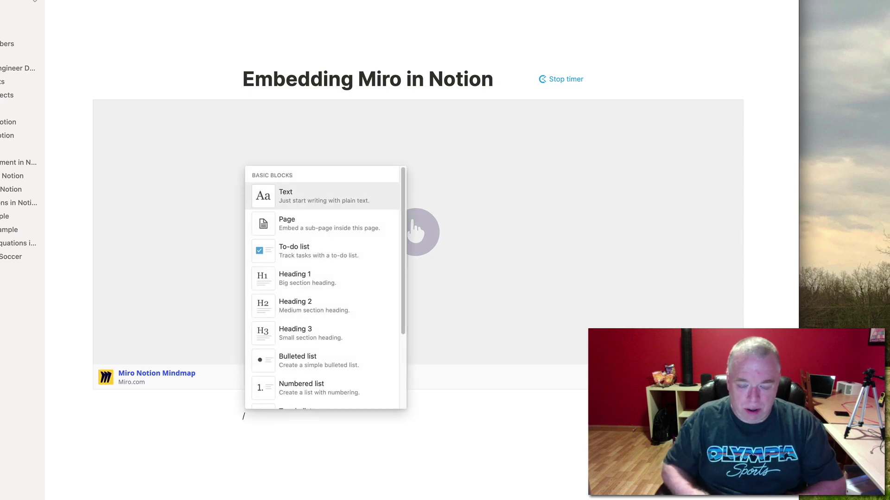
{"action": "type", "text": "headin"}
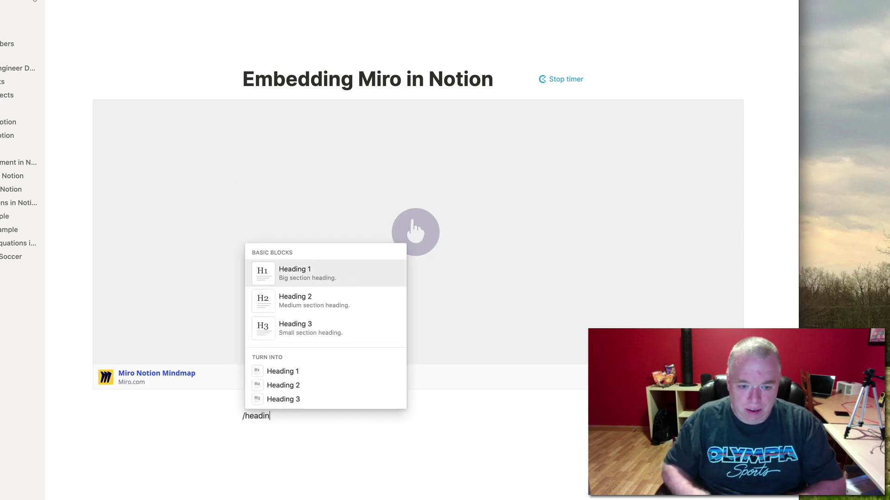
{"action": "type", "text": "g"}
{"action": "key", "text": "Return"}
{"action": "type", "text": "Ra"}
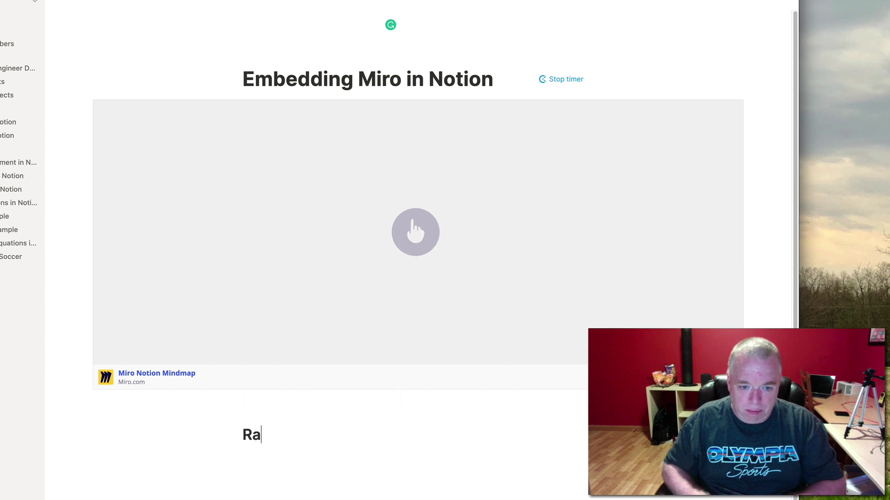
{"action": "type", "text": "ndom Heading"}
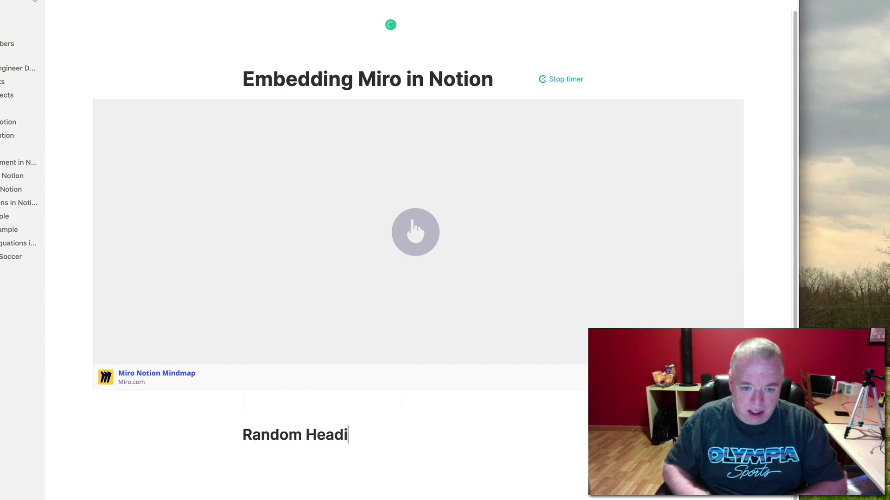
{"action": "key", "text": "Return"}
- Add bullet points 'first item' and 'Blah blah blah' under the heading
{"action": "type", "text": "- "}
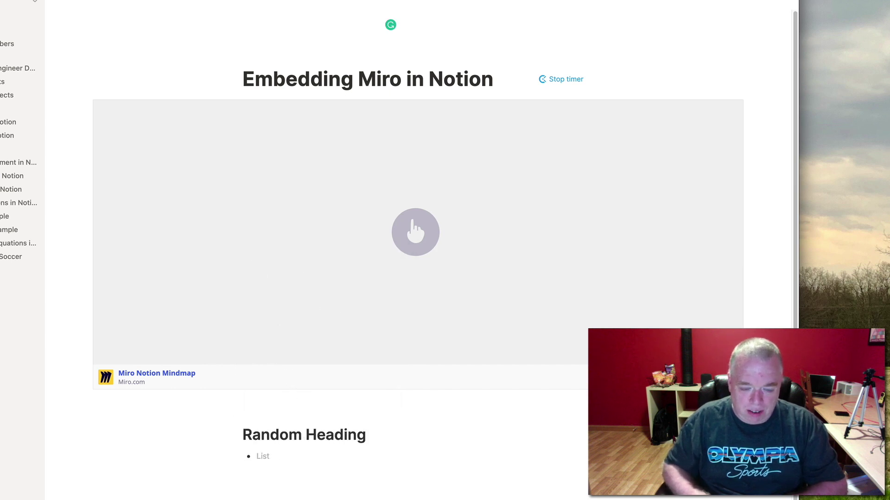
{"action": "type", "text": "first item"}
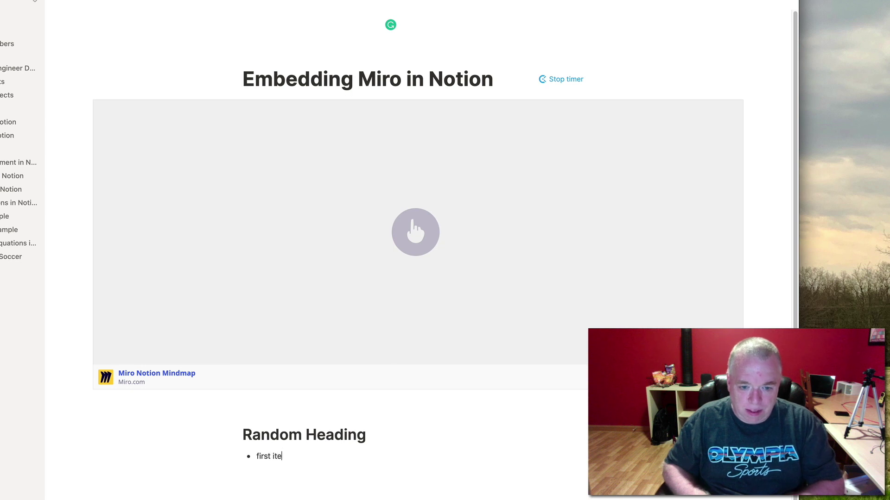
{"action": "key", "text": "Return"}
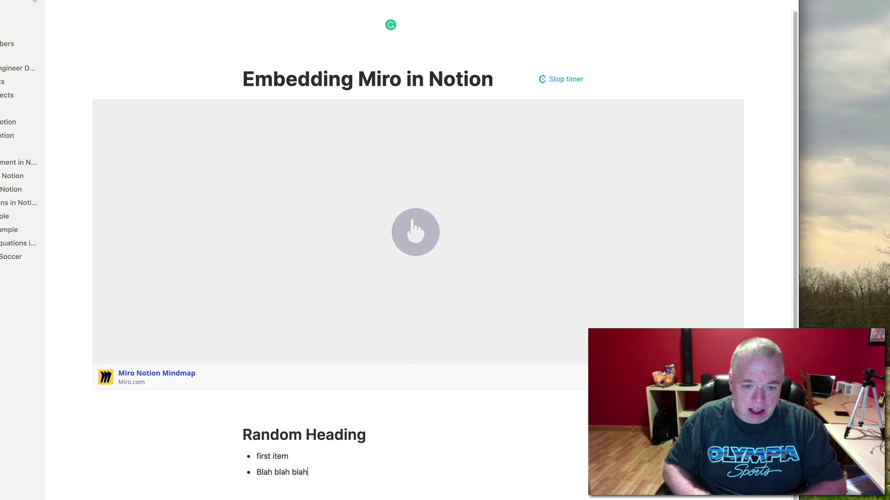
{"action": "type", "text": "Blah blah blah"}
{"action": "key", "text": "Return"}
{"action": "key", "text": "Return"}
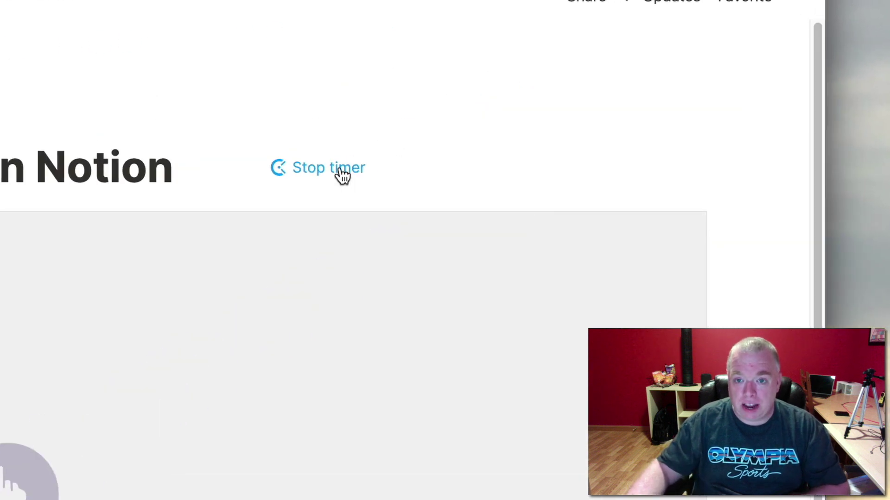
- Stop the Notion timer and find the 00:00:26 Embedding Miro in Notion entry in Clockify
{"action": "left_click", "coordinate": [342, 175]}
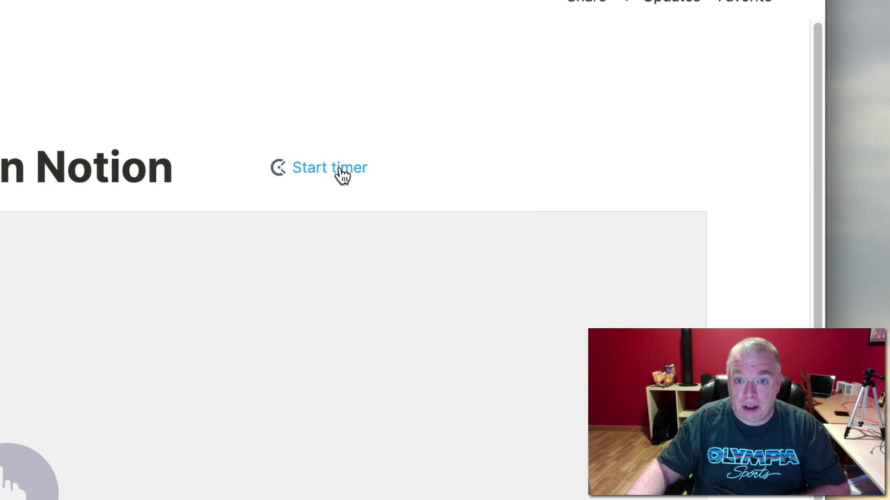
{"action": "left_click", "coordinate": [336, 28]}
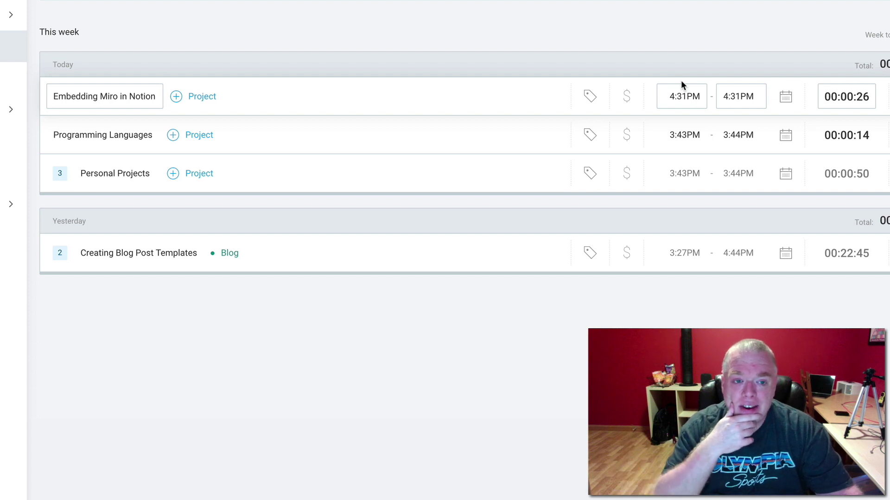
{"action": "left_click", "coordinate": [203, 97]}
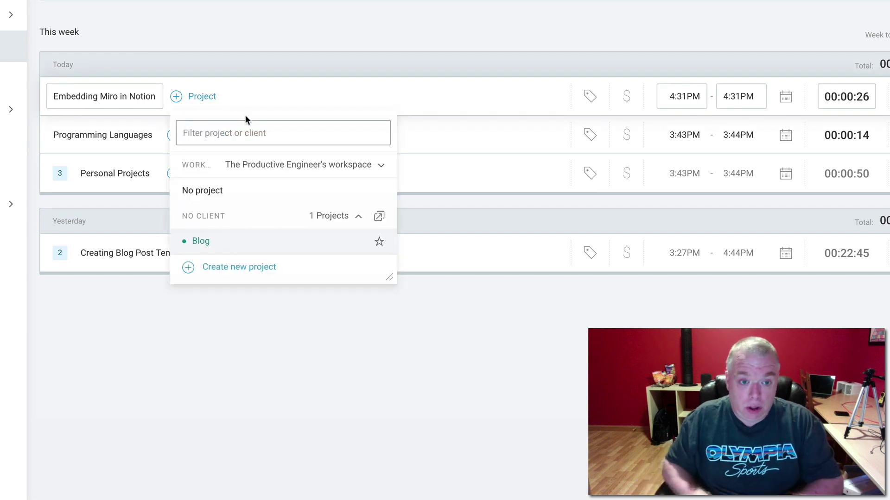
- Create project 'Notion Clockify Video' and assign it to the Embedding Miro in Notion entry
{"action": "type", "text": "Notion Clockif"}
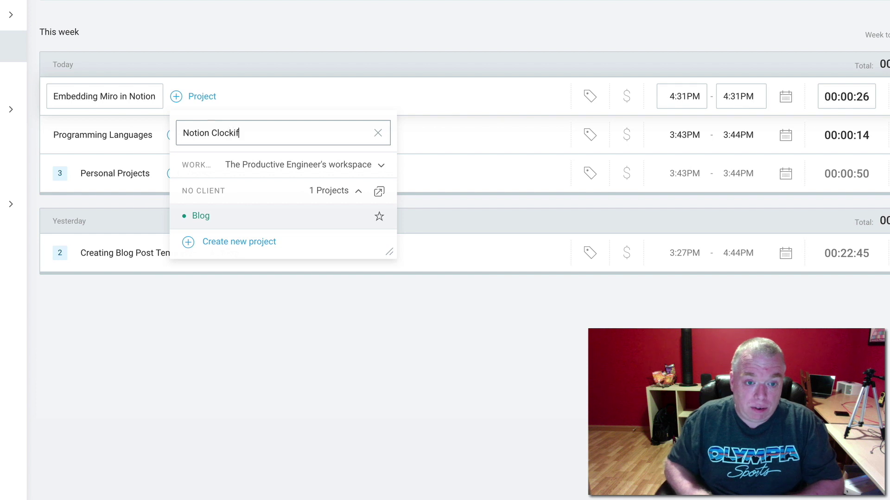
{"action": "type", "text": "y Video"}
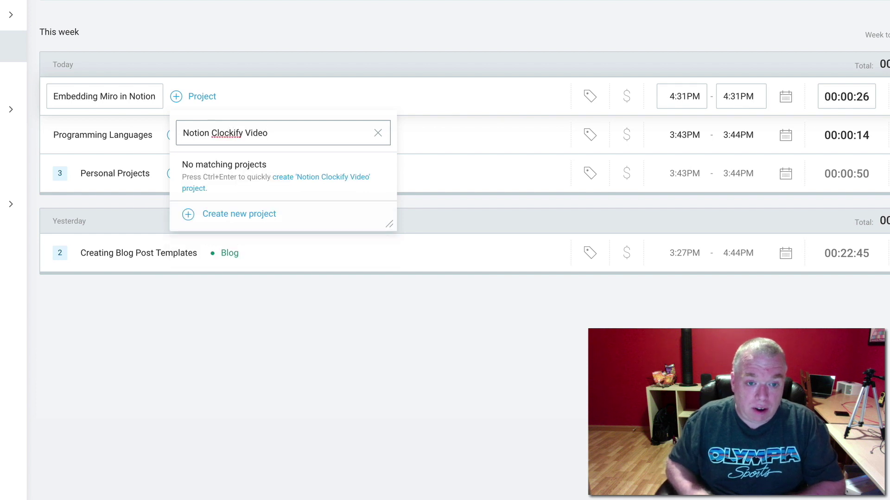
{"action": "left_click", "coordinate": [250, 217]}
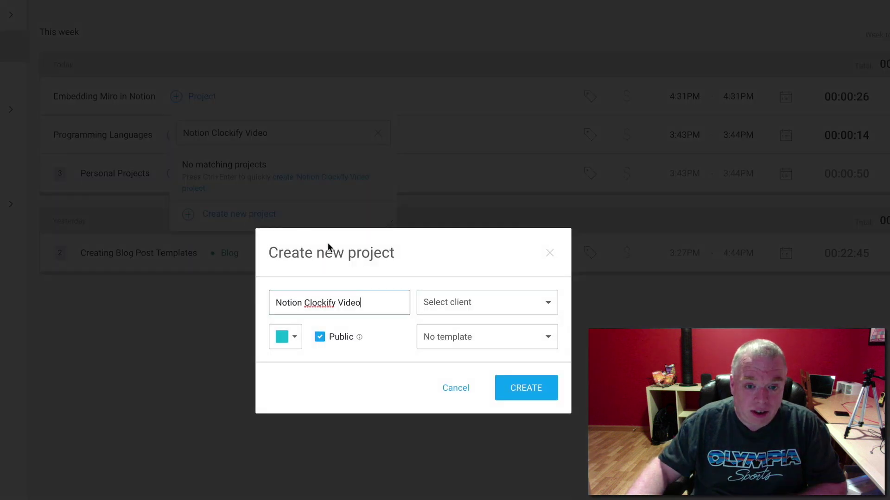
{"action": "left_click", "coordinate": [516, 389]}
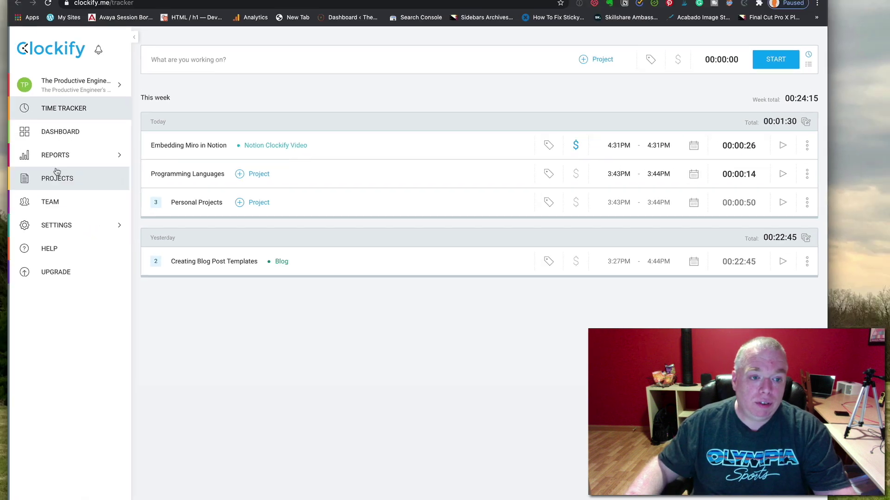
- Open the Summary report showing Notion Clockify Video at 00:00:26 of the week's 00:24:15
{"action": "left_click", "coordinate": [59, 160]}
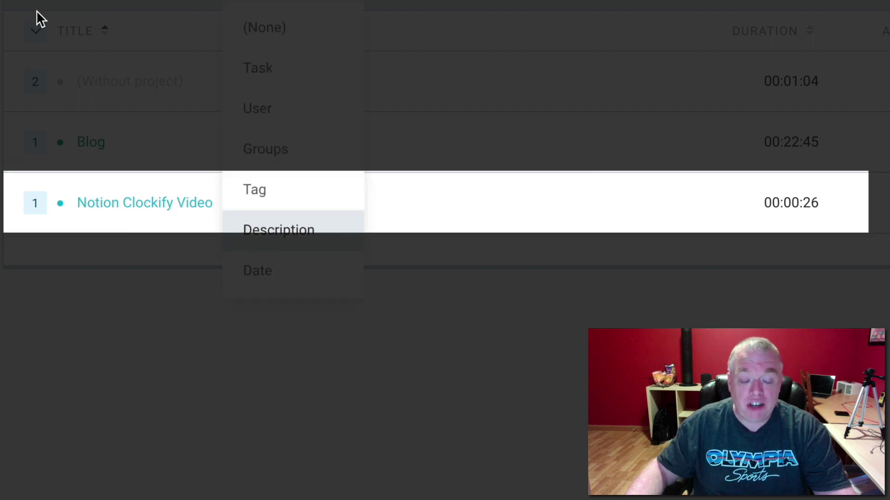
{"action": "key", "text": "Escape"}
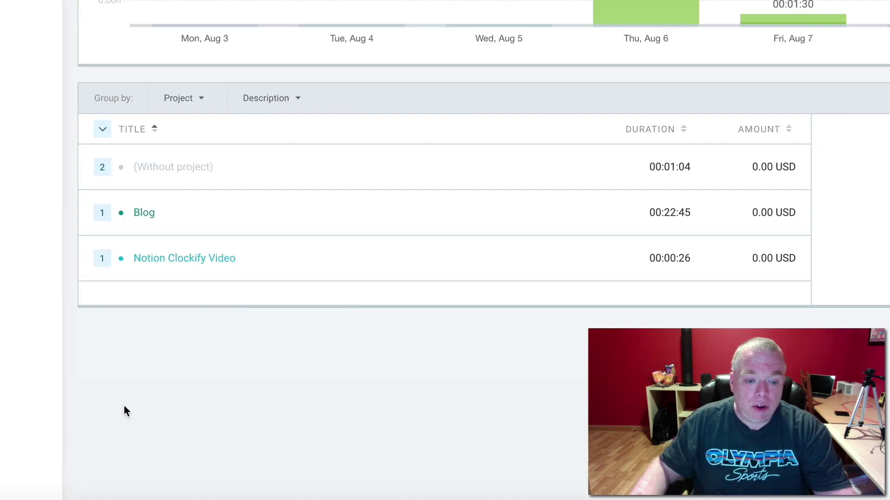